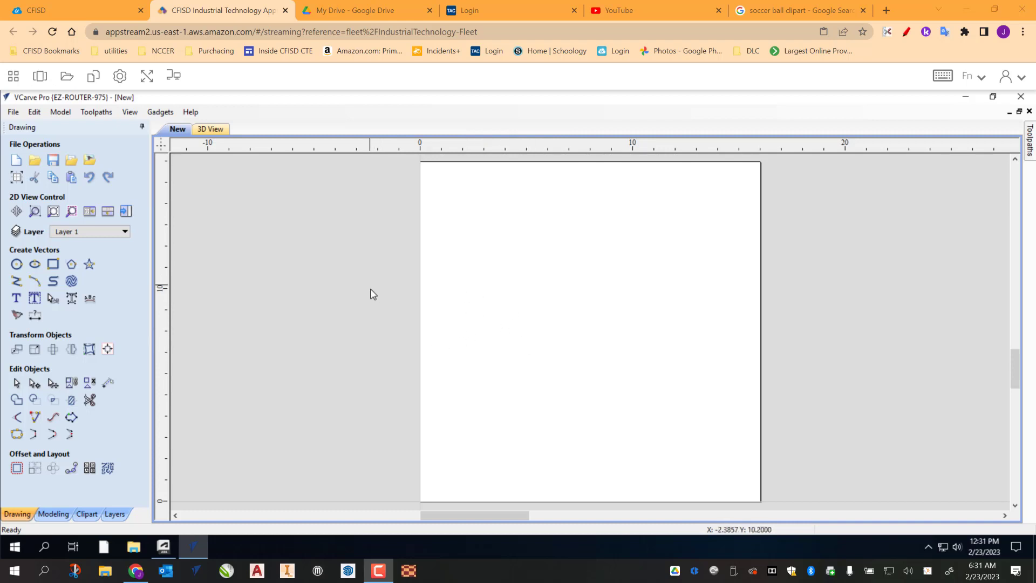
Look at the black-and-white soccer ball clip art in the Google results and return to the VCarve Pro session.
click(788, 9)
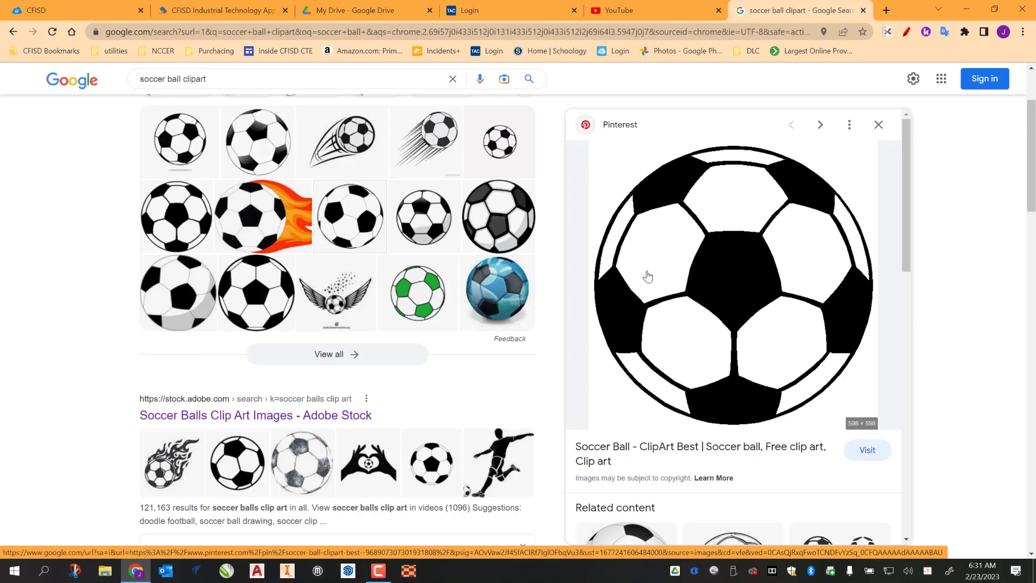
right_click(741, 269)
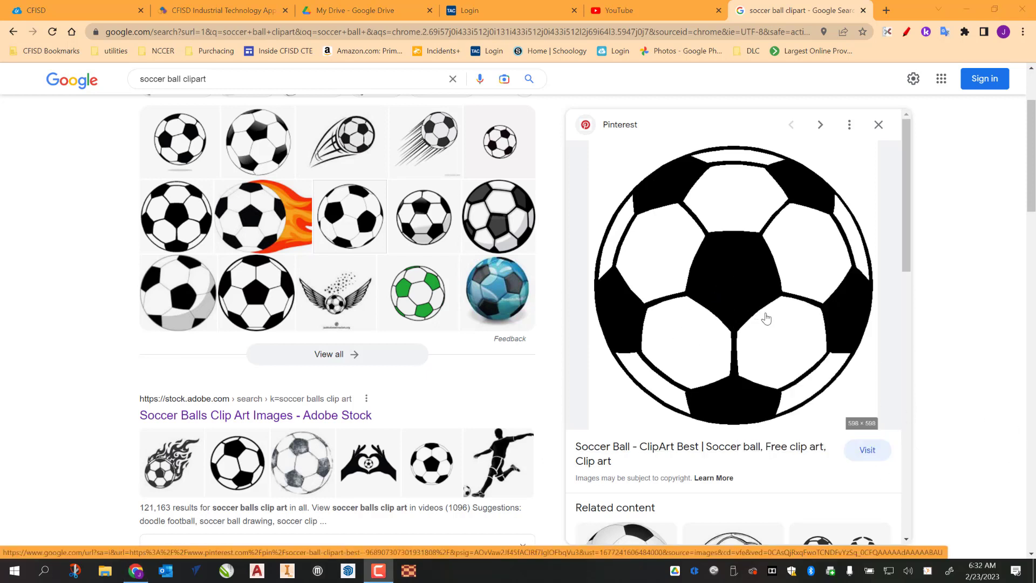
click(204, 16)
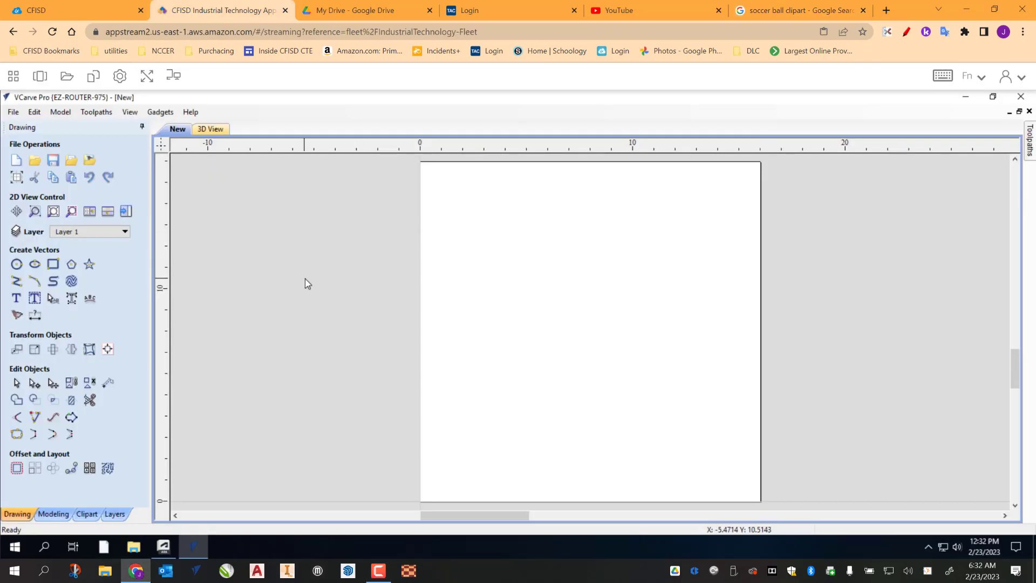
Start a bitmap import and browse to the My Drive folder in Google Drive.
click(12, 114)
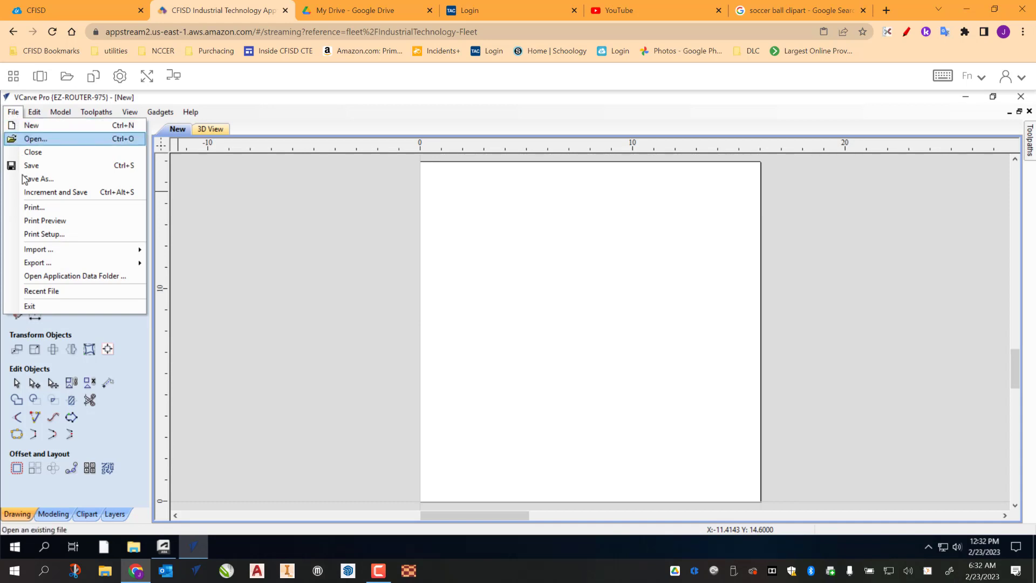
mouse_move(59, 256)
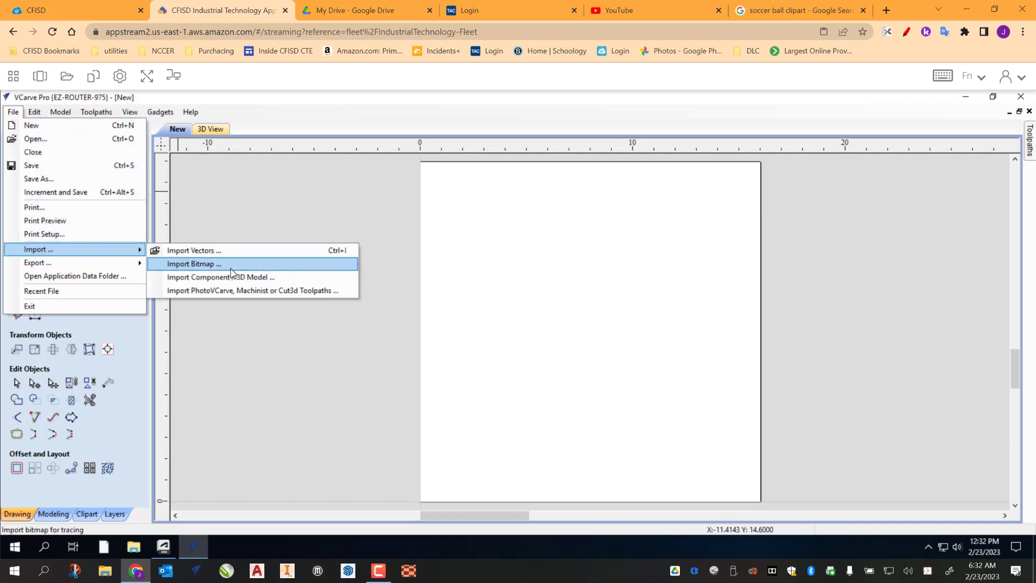
click(199, 268)
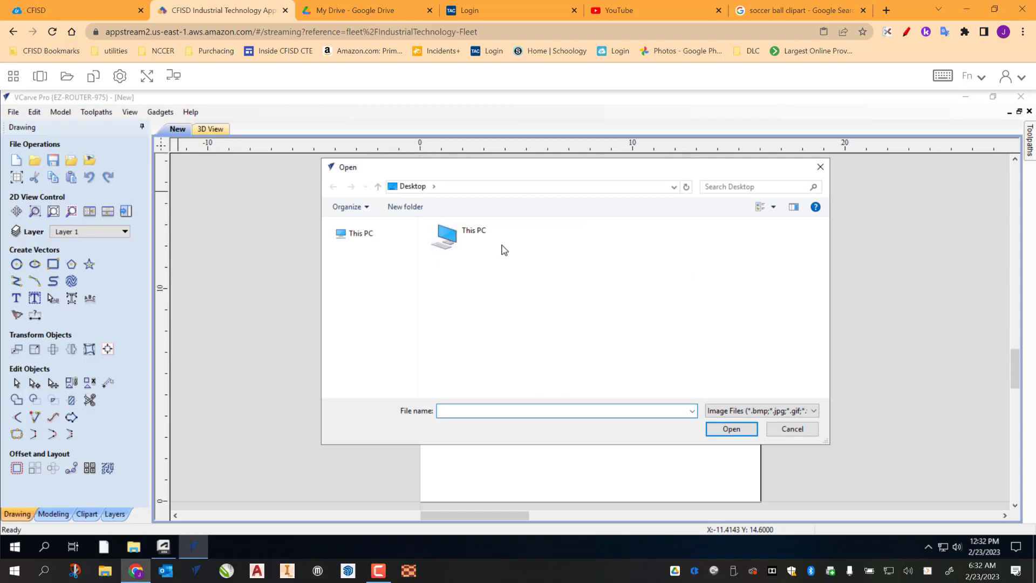
double_click(473, 237)
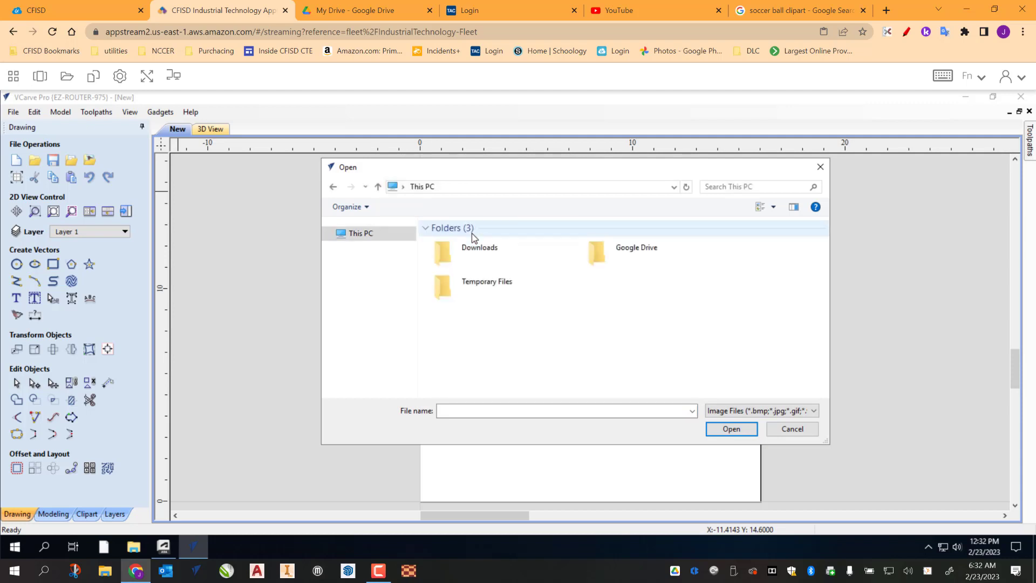
click(649, 254)
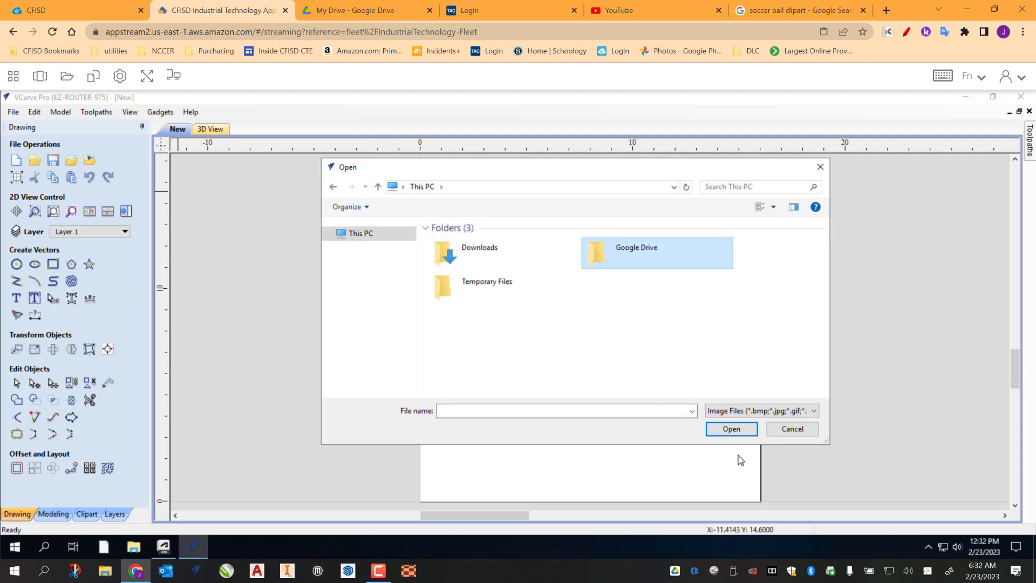
click(744, 428)
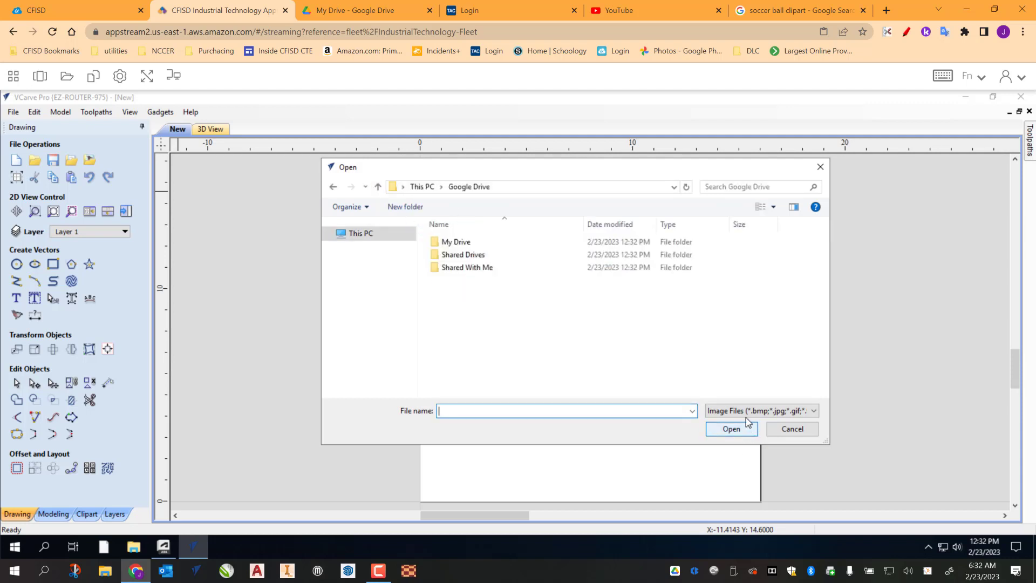
double_click(459, 240)
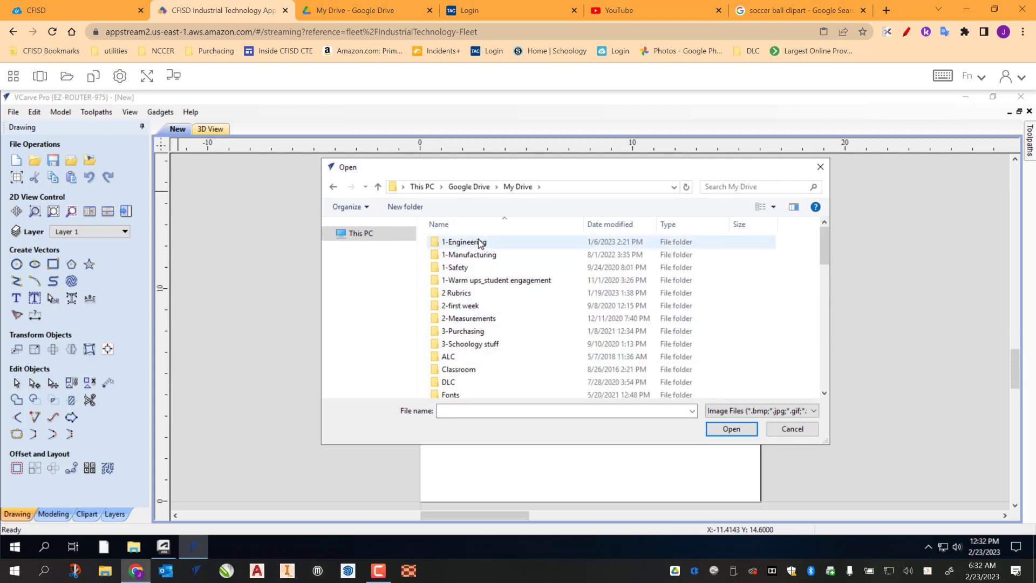
Sort the My Drive files by date modified and import the PNG file 7394654c11383a5d56b7f1e6e57fce53.
scroll(516, 296, down, 8)
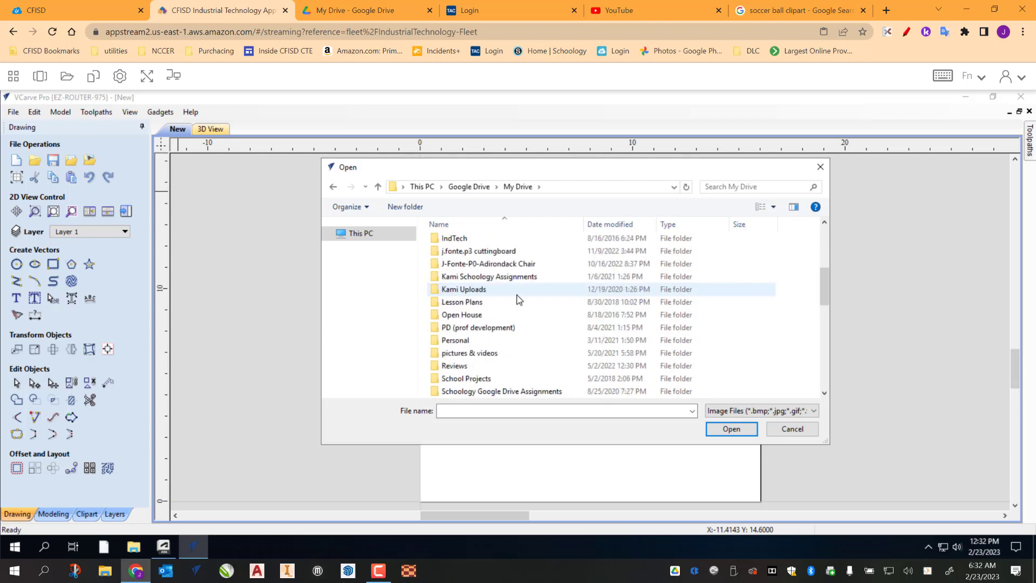
scroll(517, 294, down, 1)
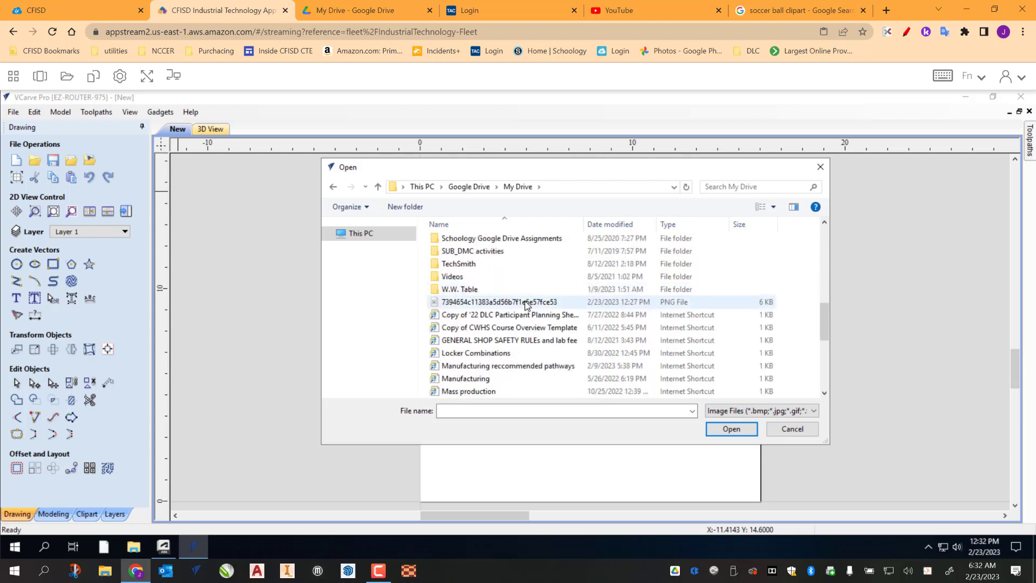
scroll(523, 300, up, 9)
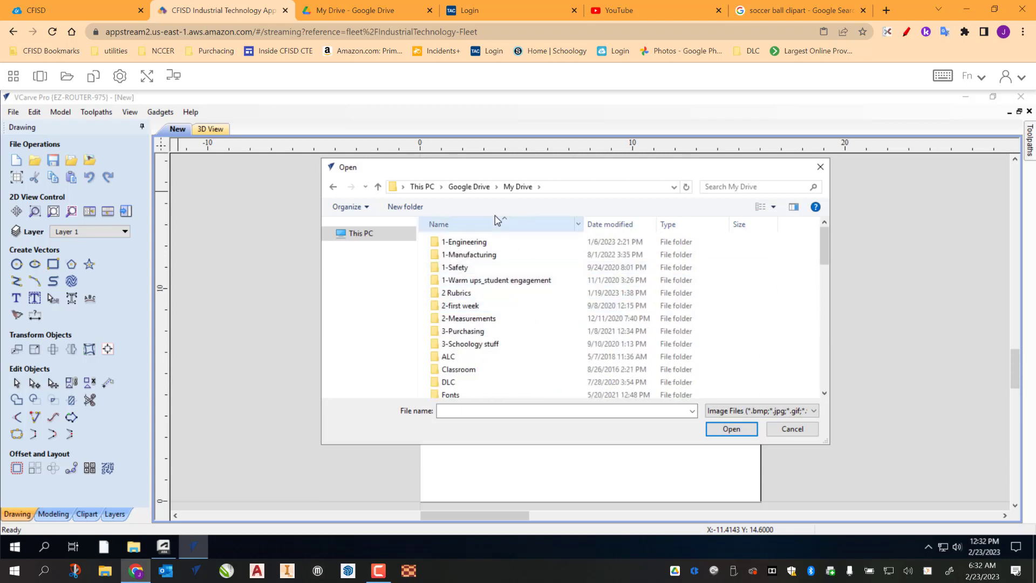
click(619, 226)
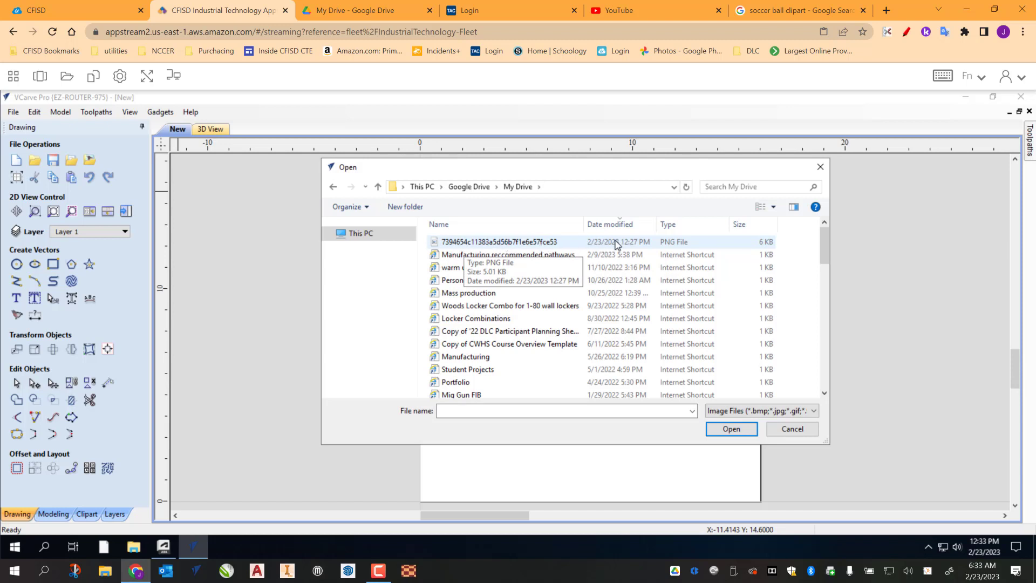
click(492, 243)
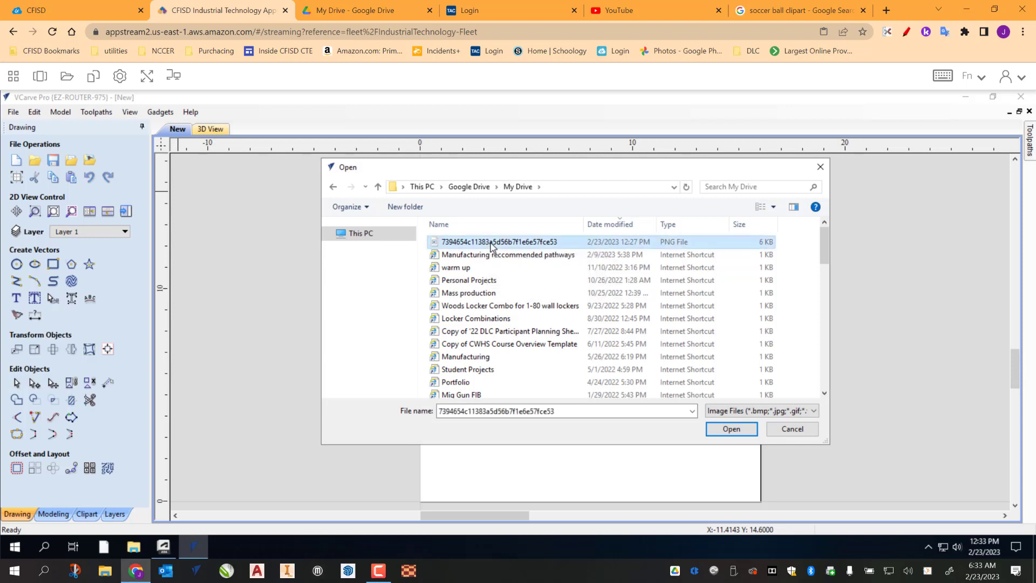
click(731, 428)
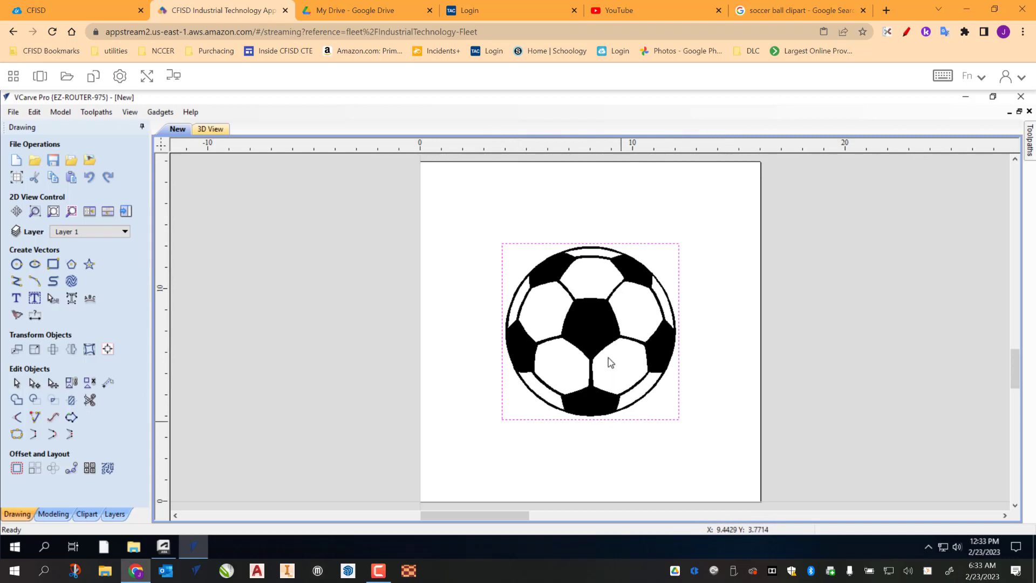
Select the imported soccer ball image and start Trace Bitmap on it with the Black / White tracing type.
click(474, 328)
click(604, 324)
click(685, 303)
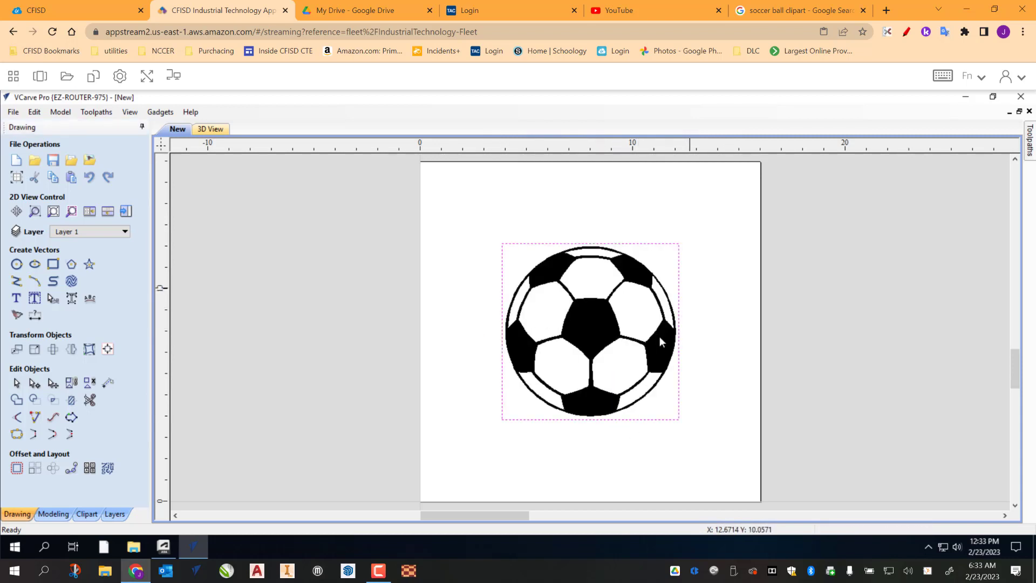
click(603, 333)
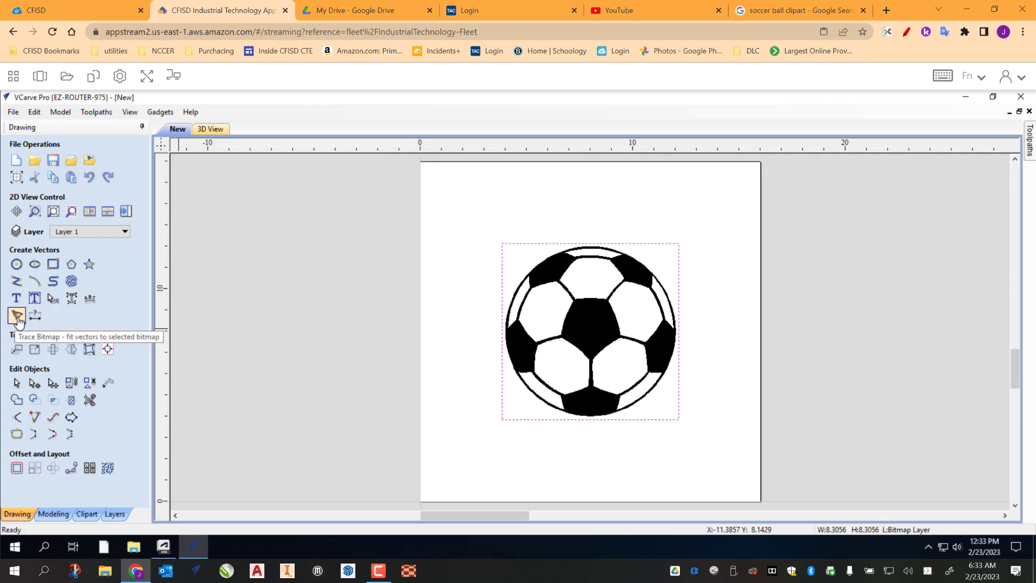
click(17, 316)
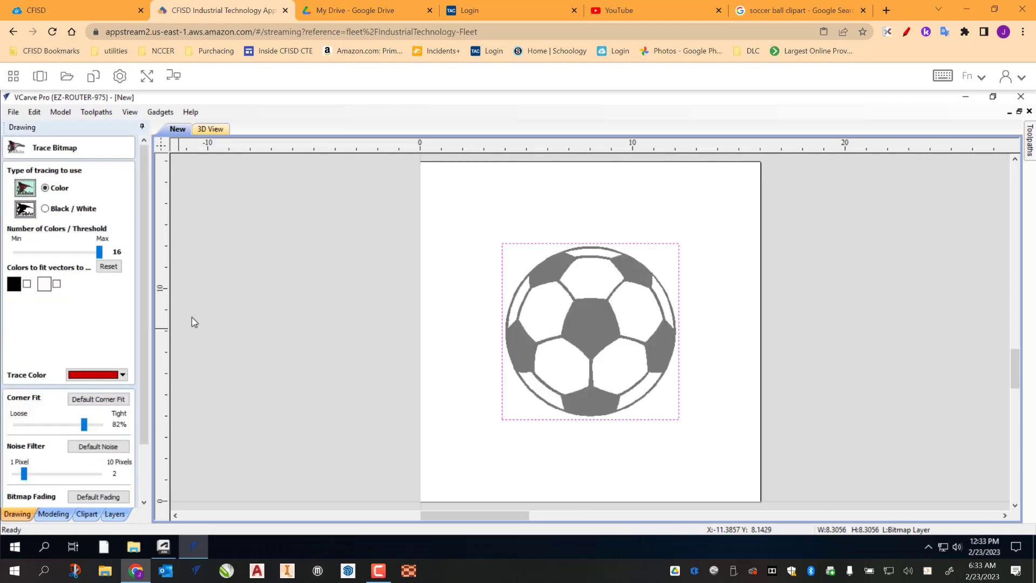
click(44, 209)
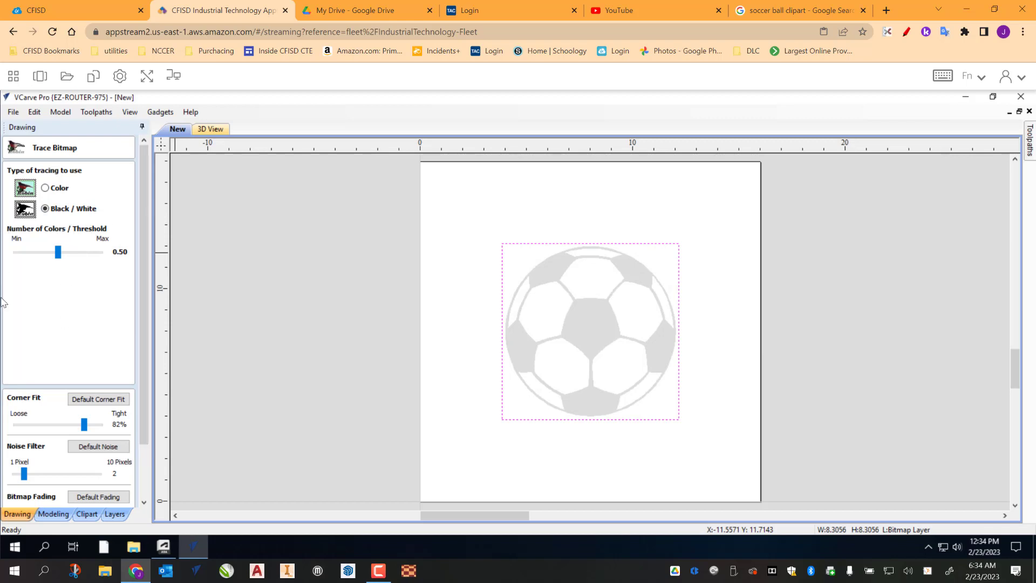
Preview the traced soccer ball vectors, inspect their outlines up close, and apply the trace.
scroll(91, 324, down, 4)
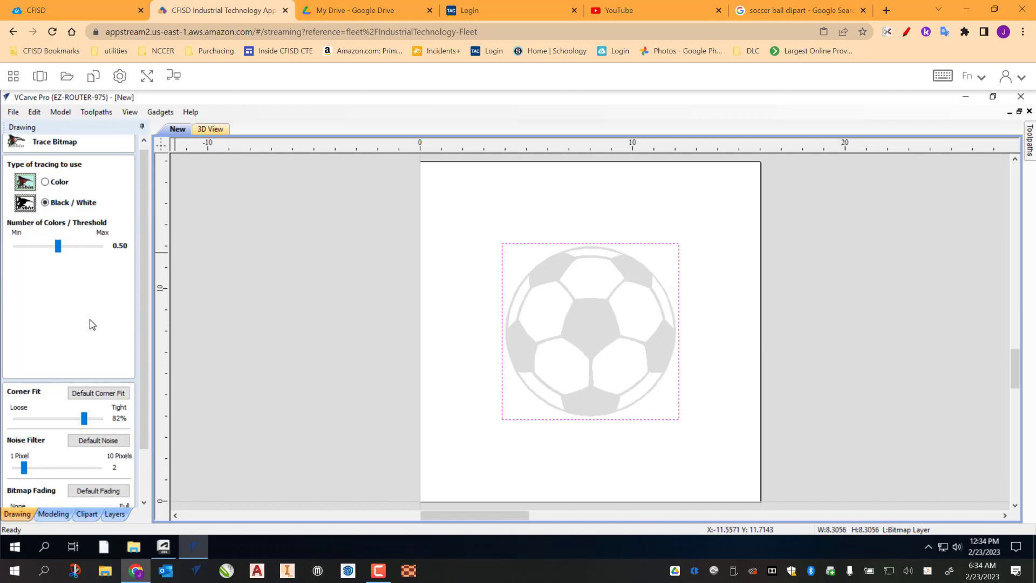
scroll(112, 292, down, 3)
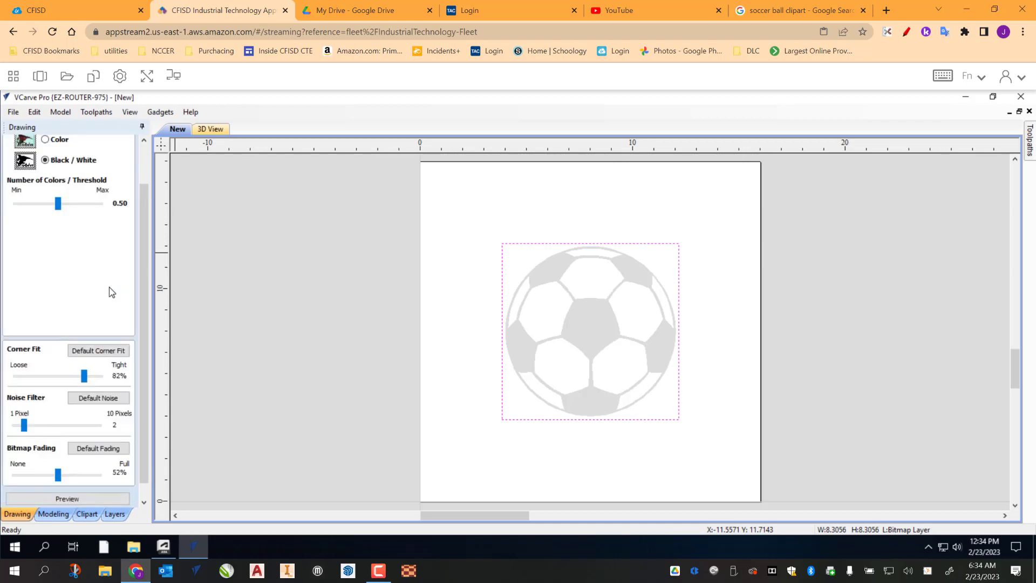
scroll(109, 291, down, 2)
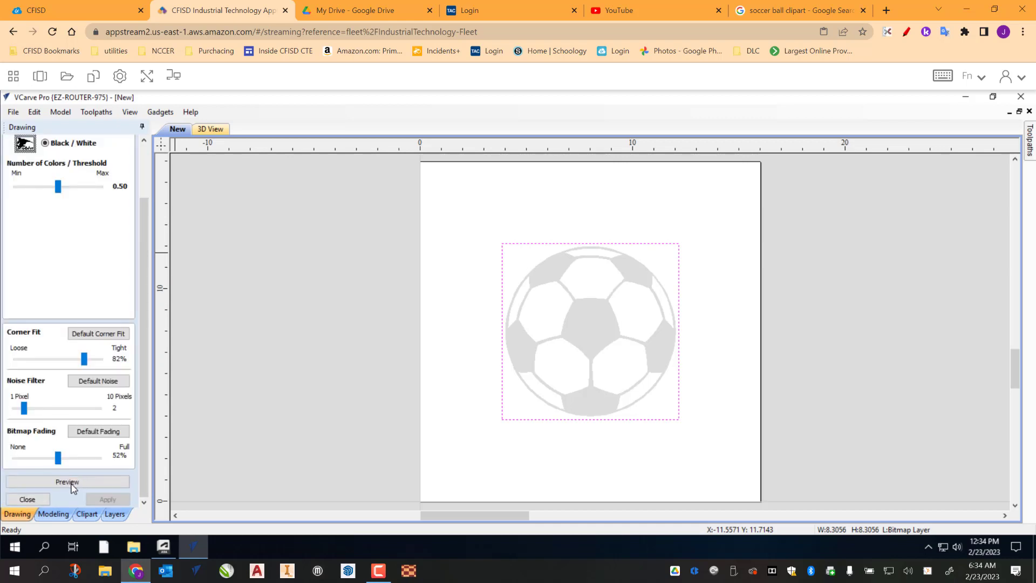
click(66, 481)
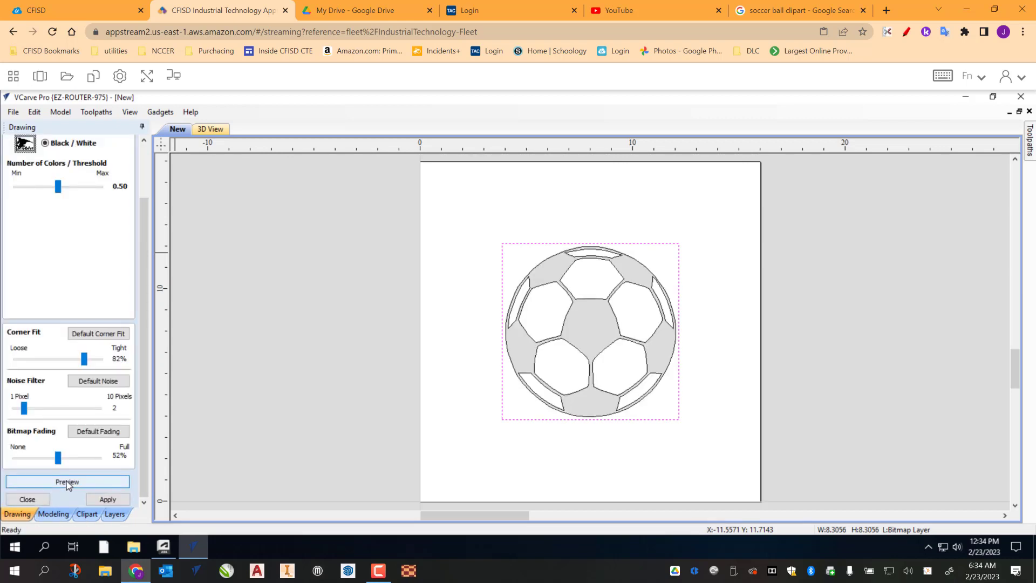
scroll(605, 297, up, 5)
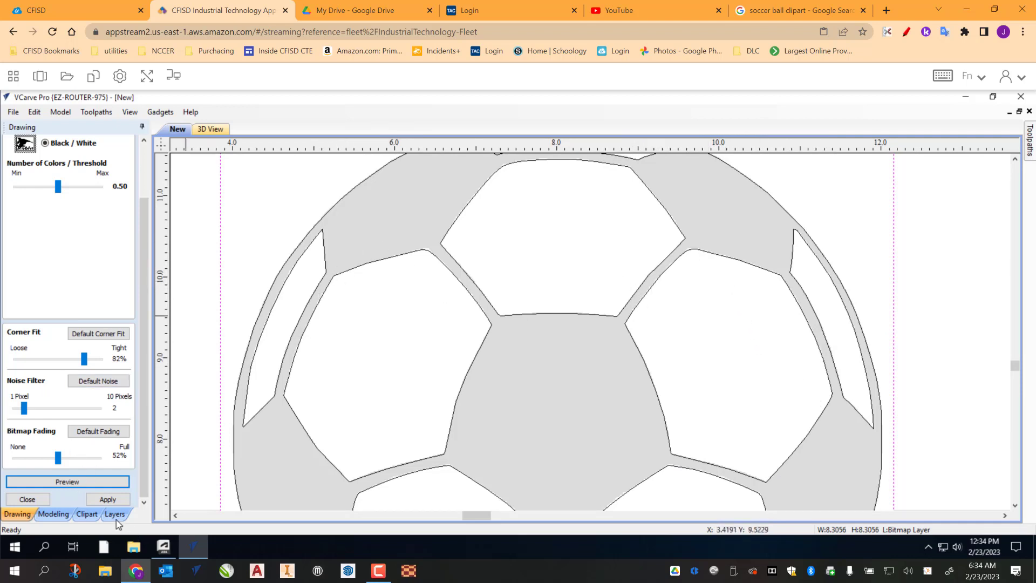
scroll(407, 343, up, 3)
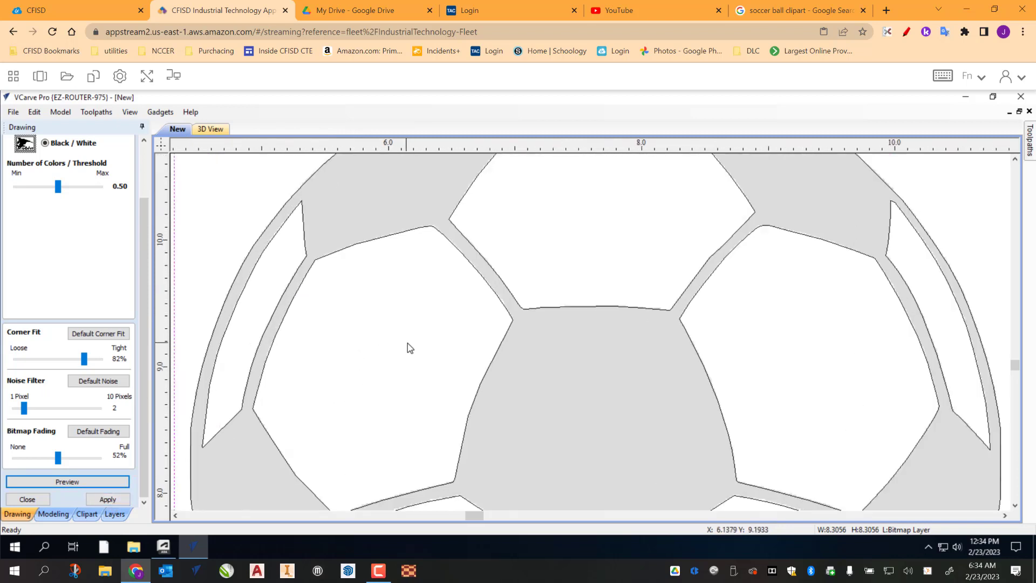
scroll(407, 344, down, 3)
scroll(406, 343, down, 2)
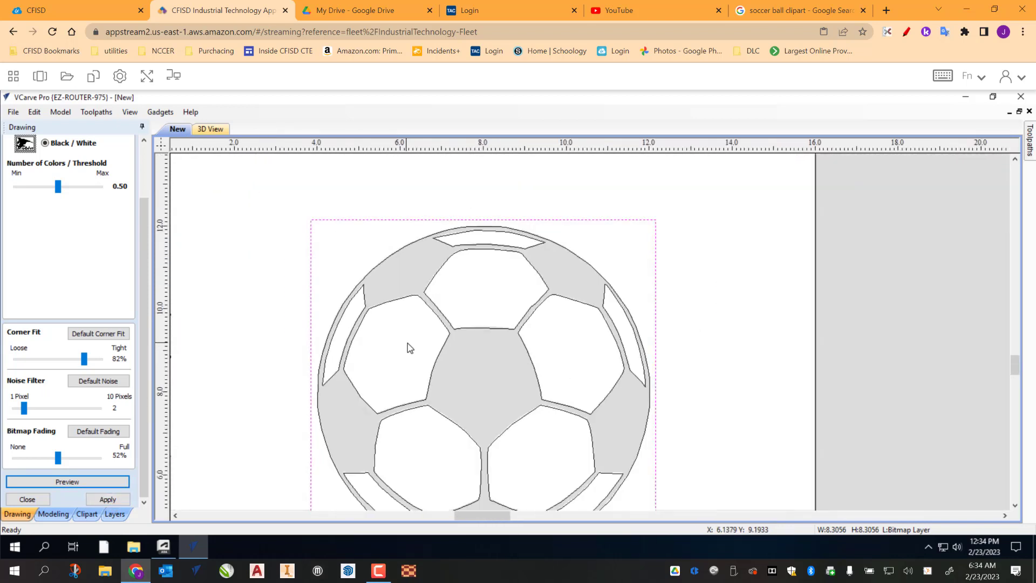
click(109, 499)
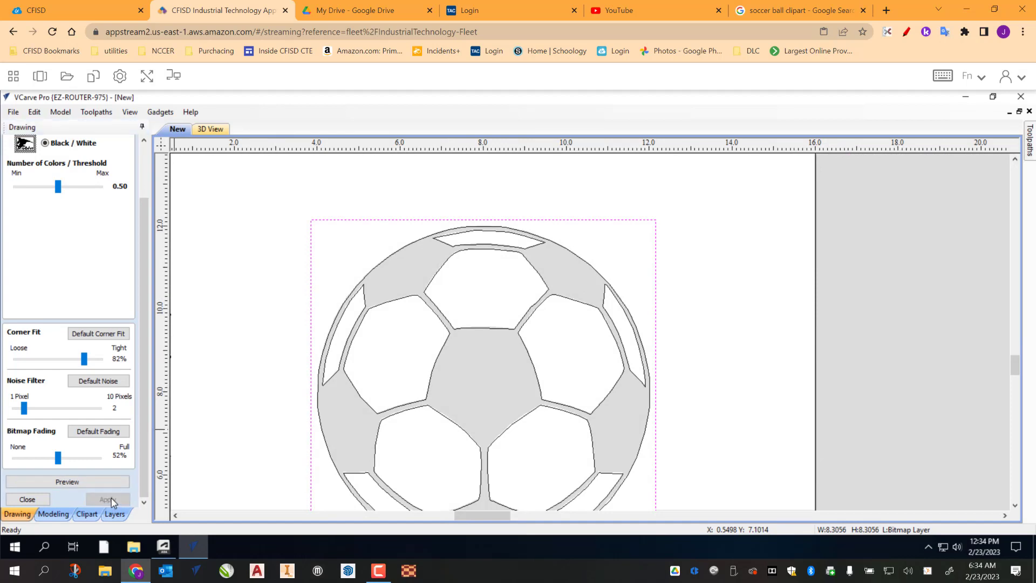
click(28, 499)
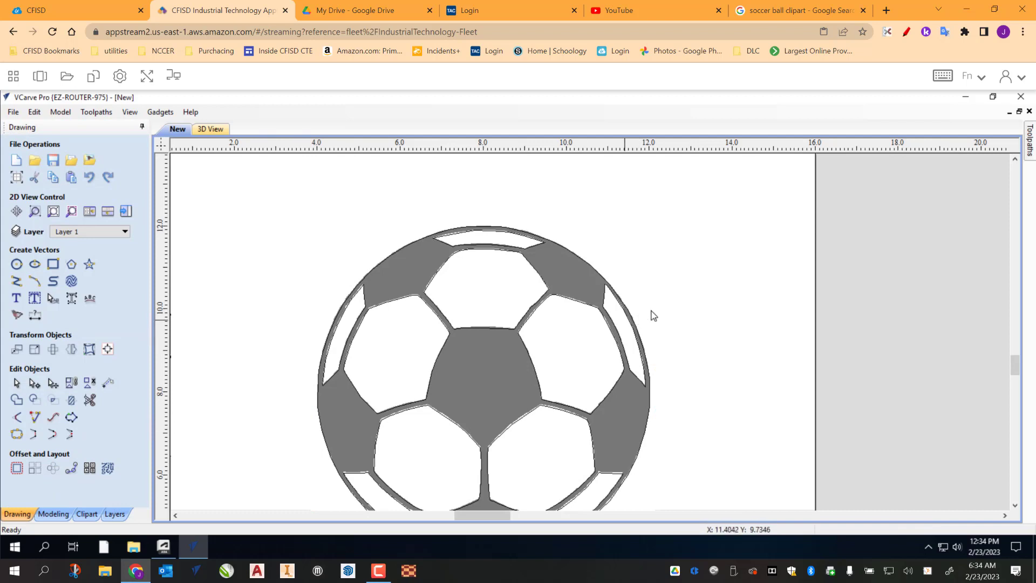
Delete the original soccer ball bitmap behind the traced vectors.
scroll(652, 316, down, 2)
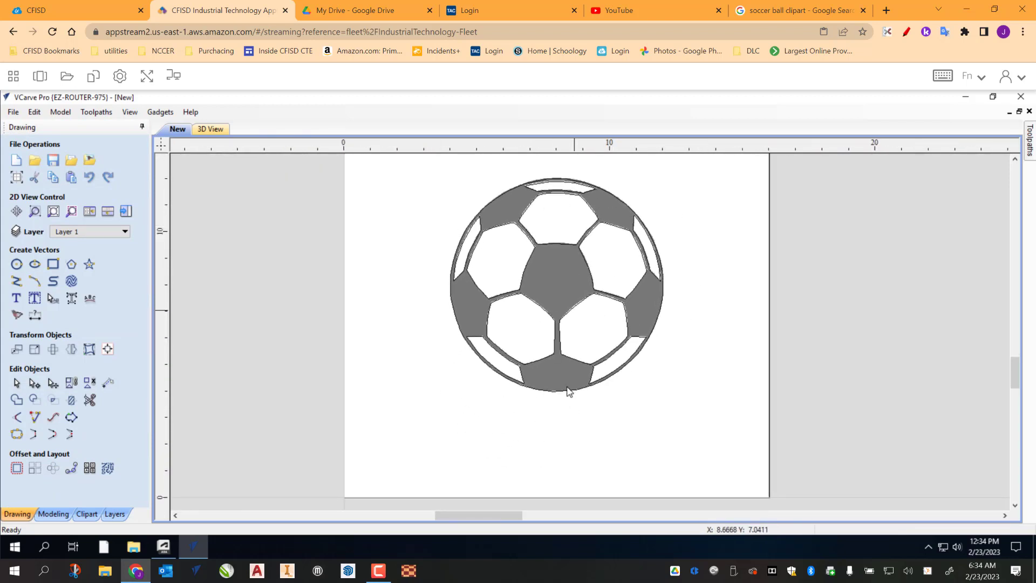
click(644, 372)
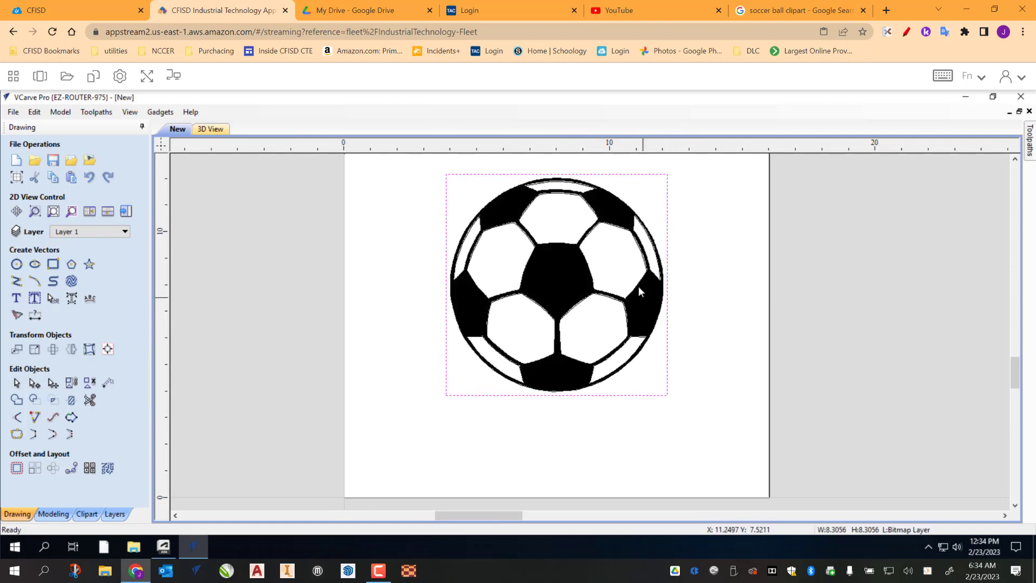
right_click(561, 288)
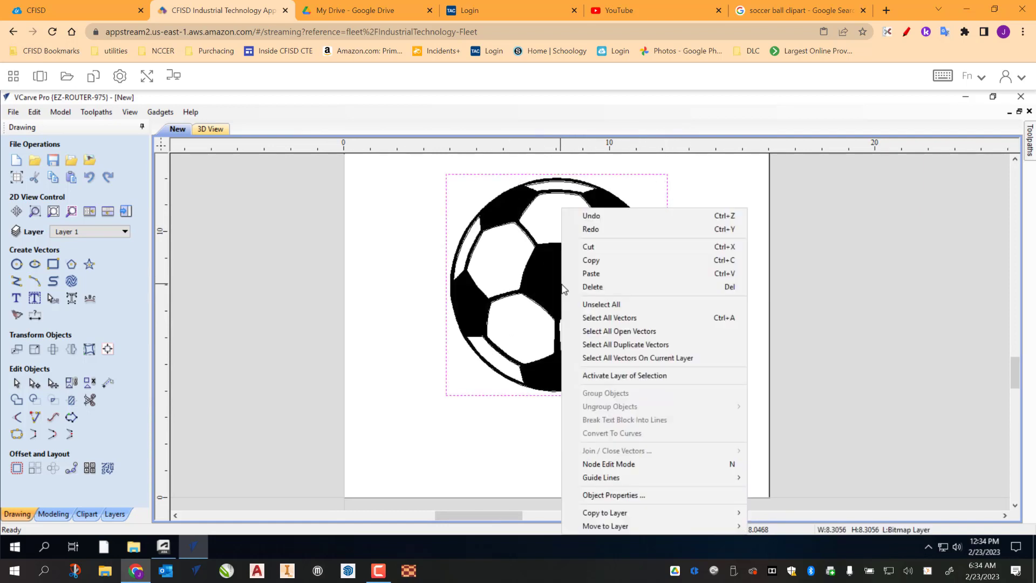
click(598, 290)
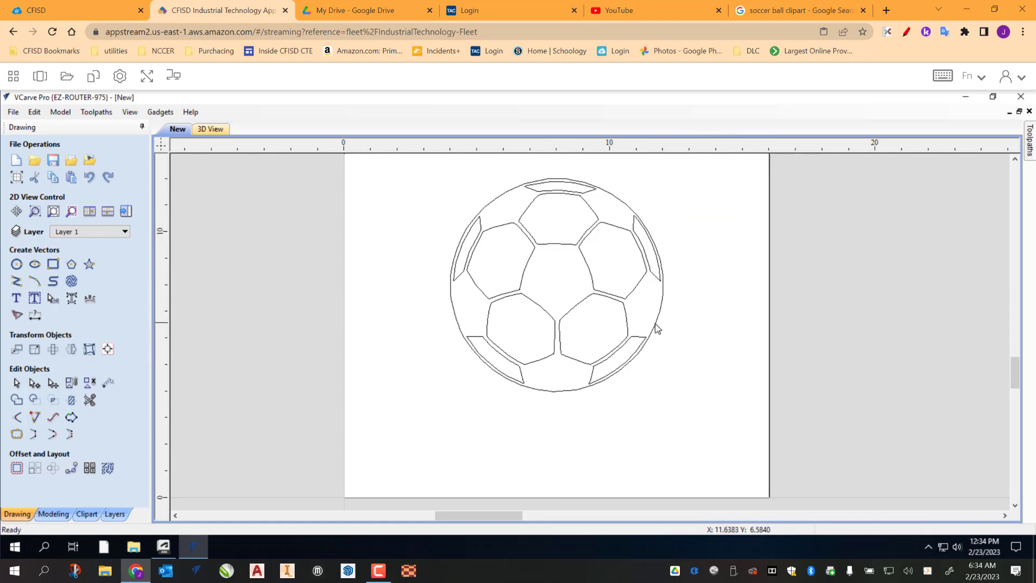
Select the ball's outer circle and one of its inner panels in turn to check the separate traced vectors.
click(653, 322)
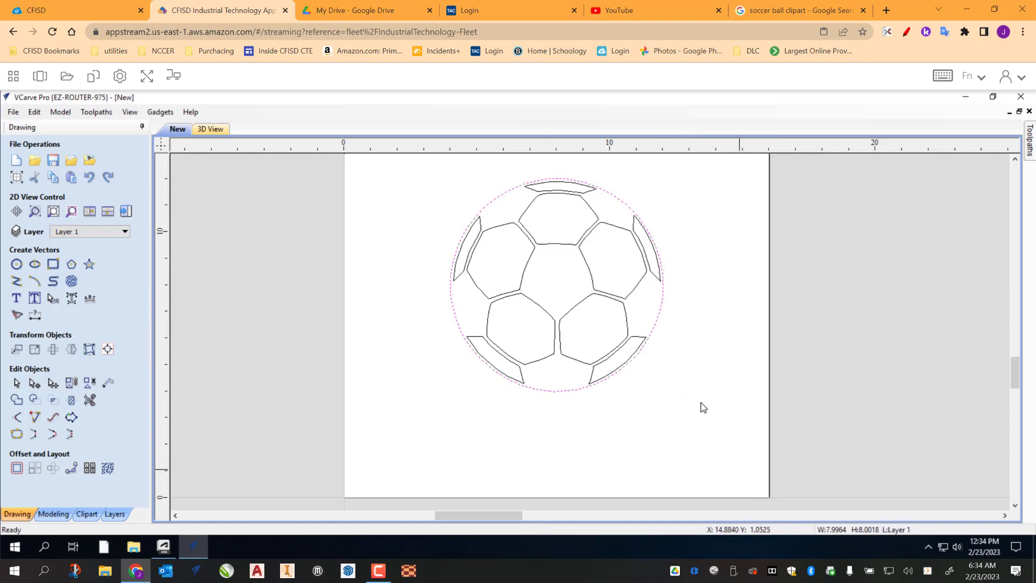
click(647, 291)
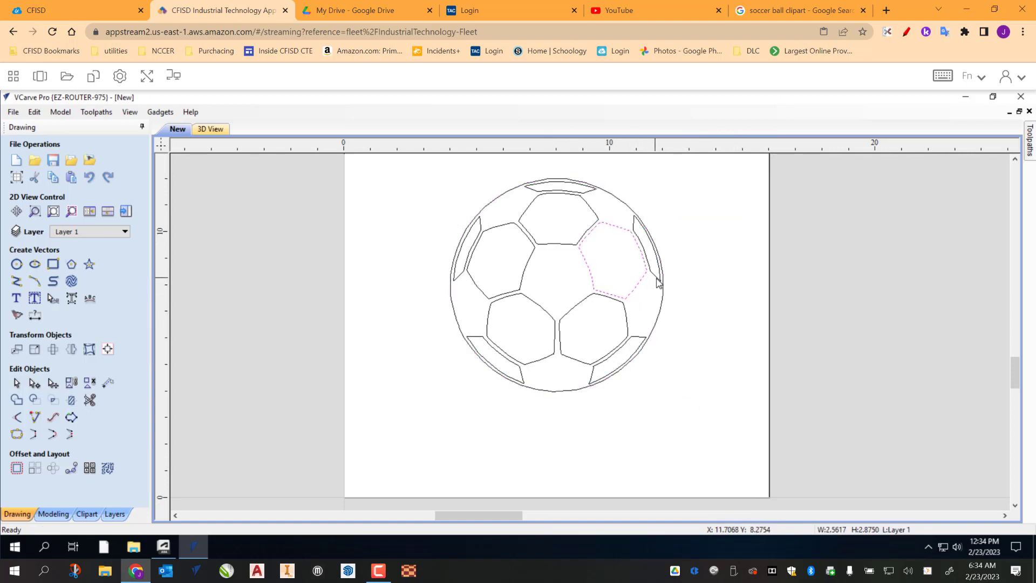
Select several inner panels, edge panels and the outer circle of the ball individually to check that each is a separate vector.
click(657, 277)
click(589, 194)
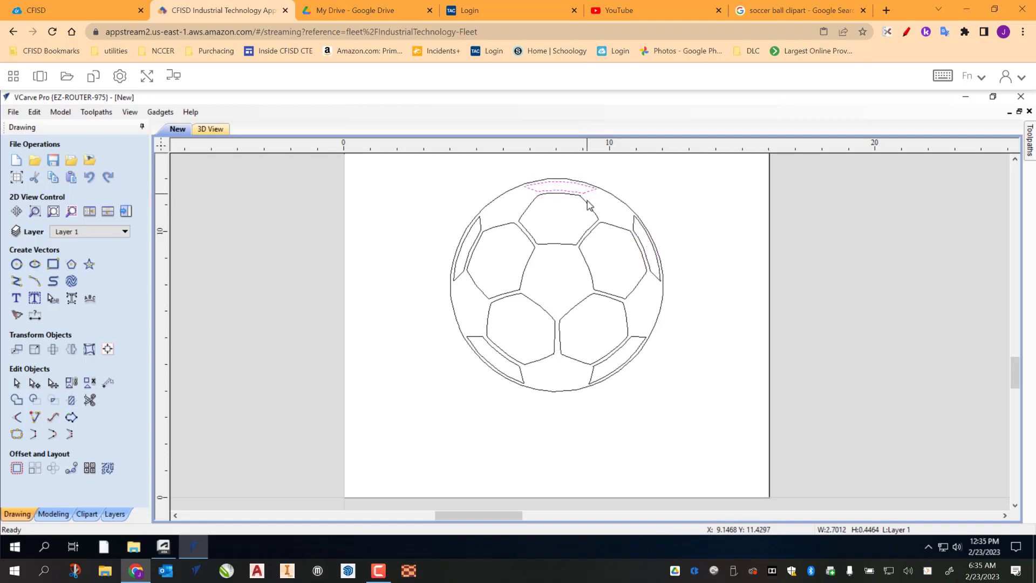
click(589, 209)
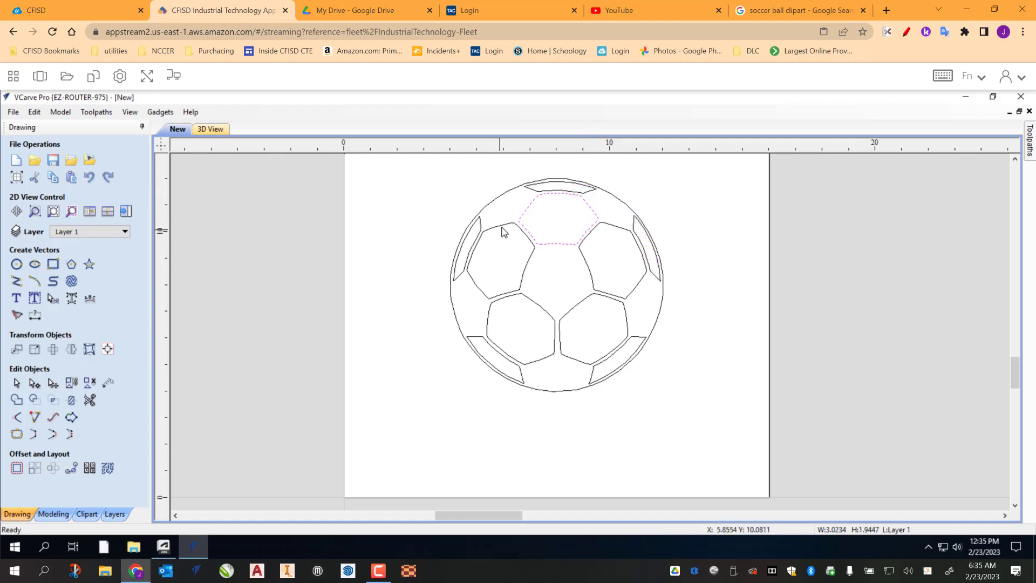
click(487, 235)
click(478, 228)
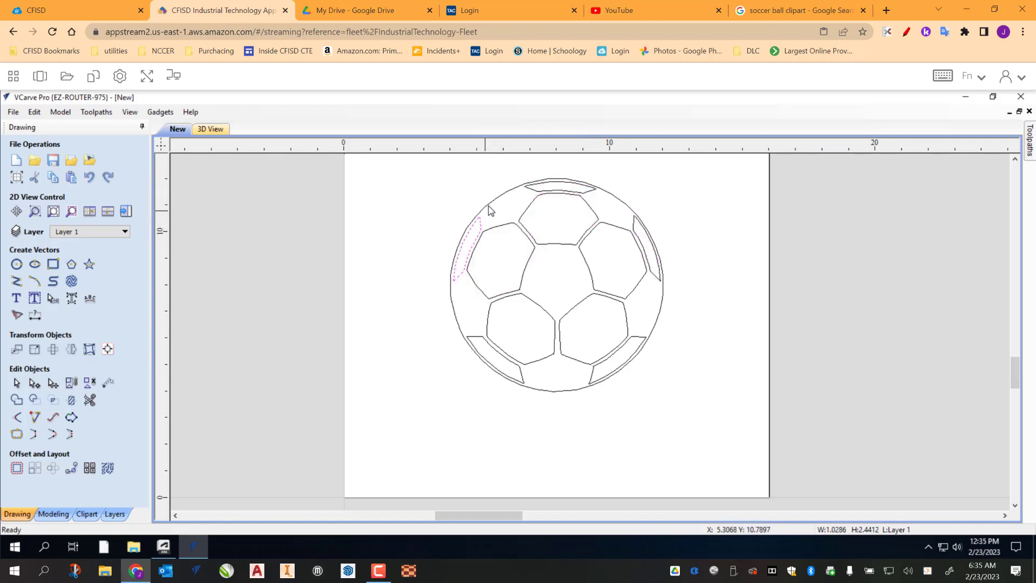
click(667, 344)
Select all the vectors of the traced soccer ball and group them into one object.
scroll(733, 328, down, 1)
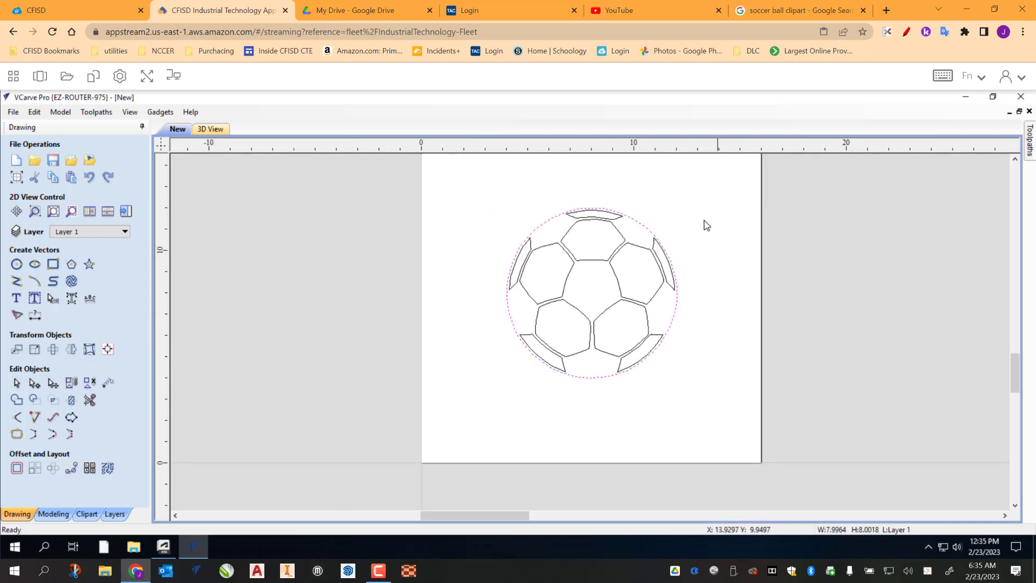
drag(727, 196, 484, 406)
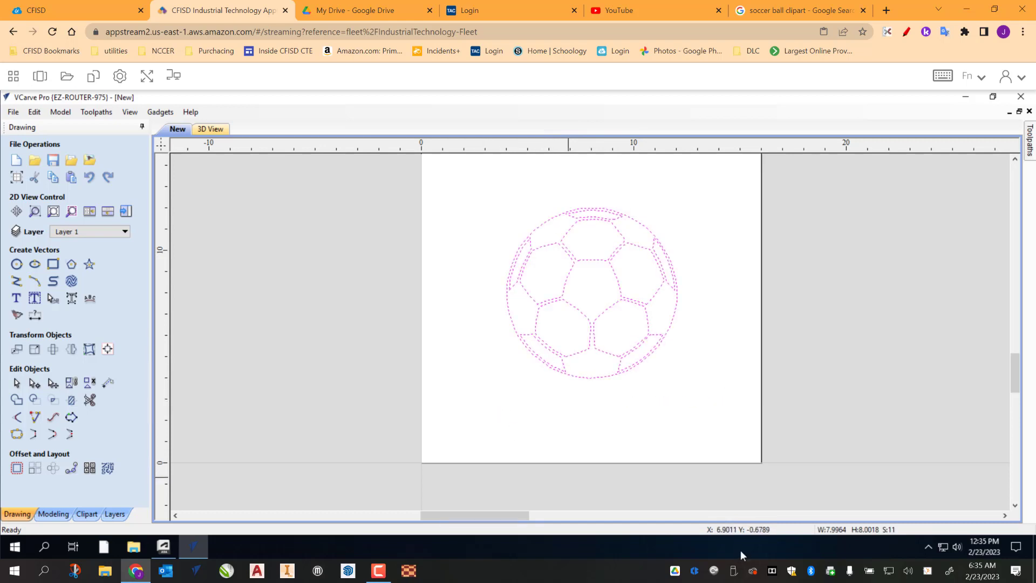
right_click(624, 331)
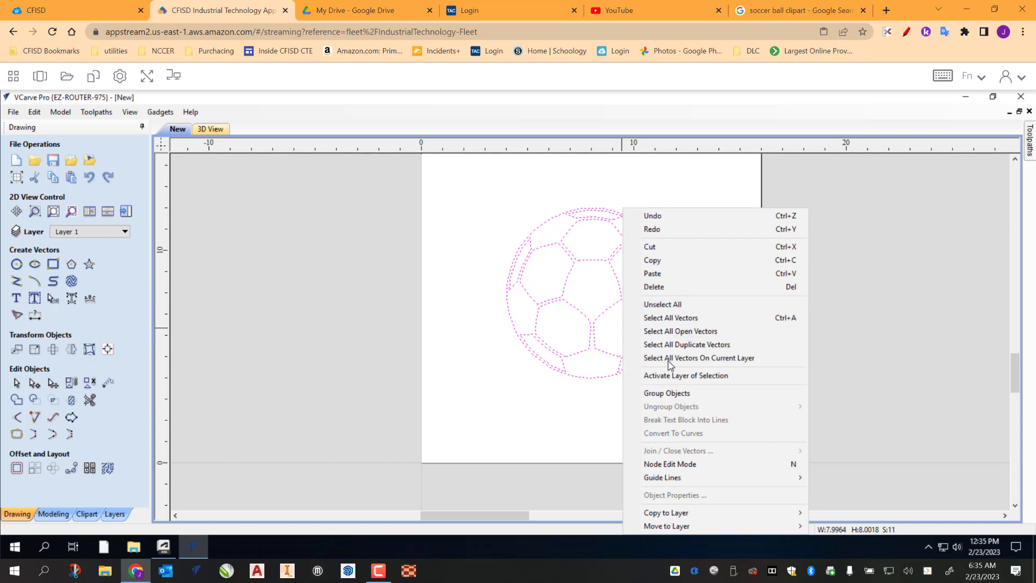
click(681, 394)
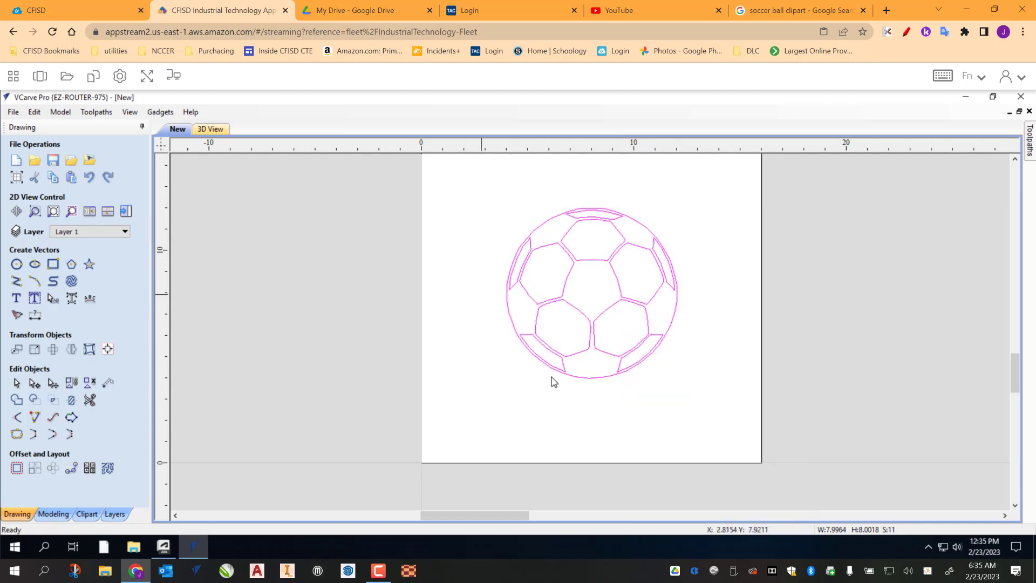
Scale the grouped soccer ball up slightly to about 8.13 by 8.13, and reselect the whole group.
click(568, 238)
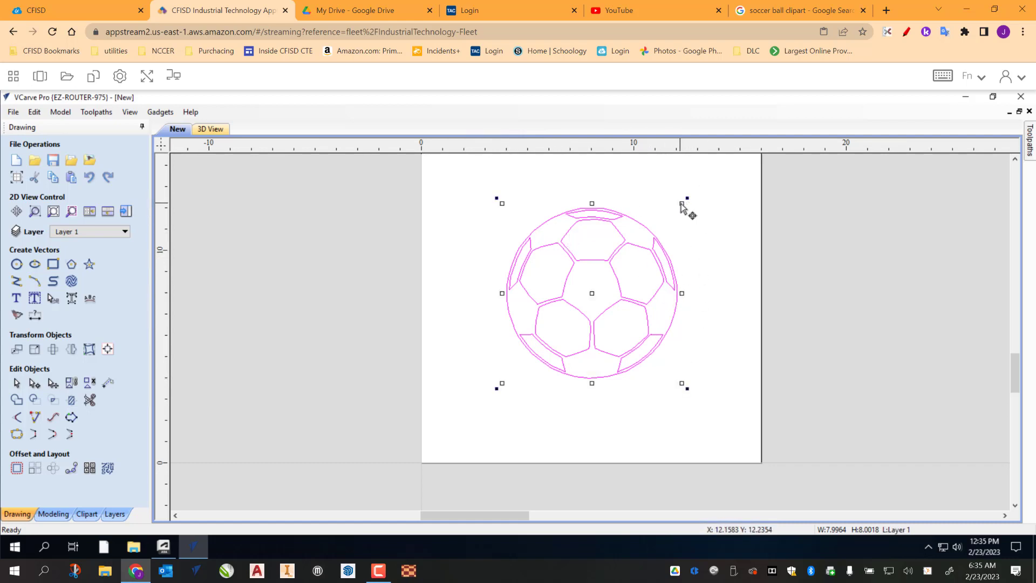
mouse_move(681, 202)
mouse_down()
mouse_move(647, 226)
mouse_move(647, 242)
mouse_move(681, 205)
mouse_up()
click(661, 393)
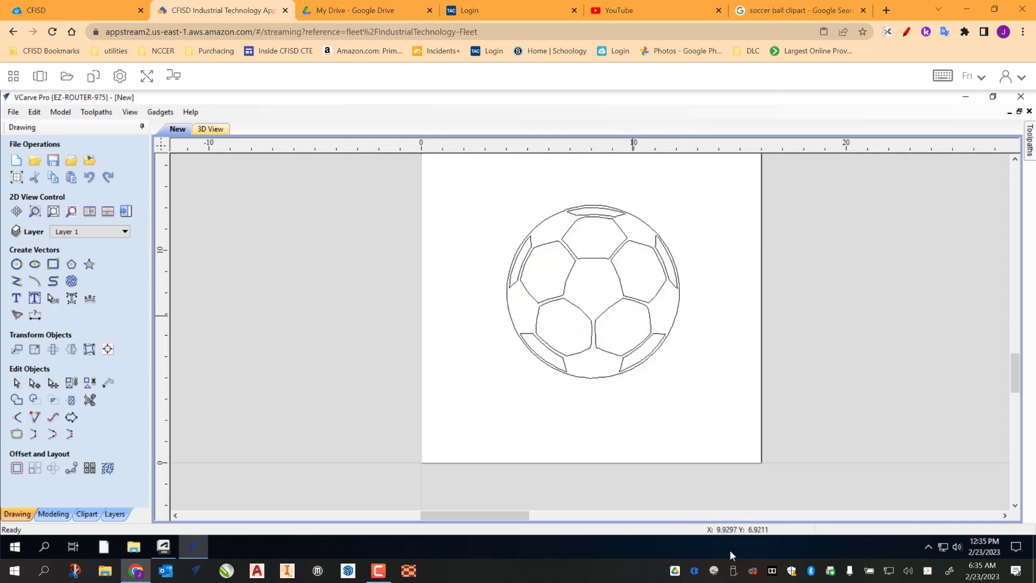
click(614, 306)
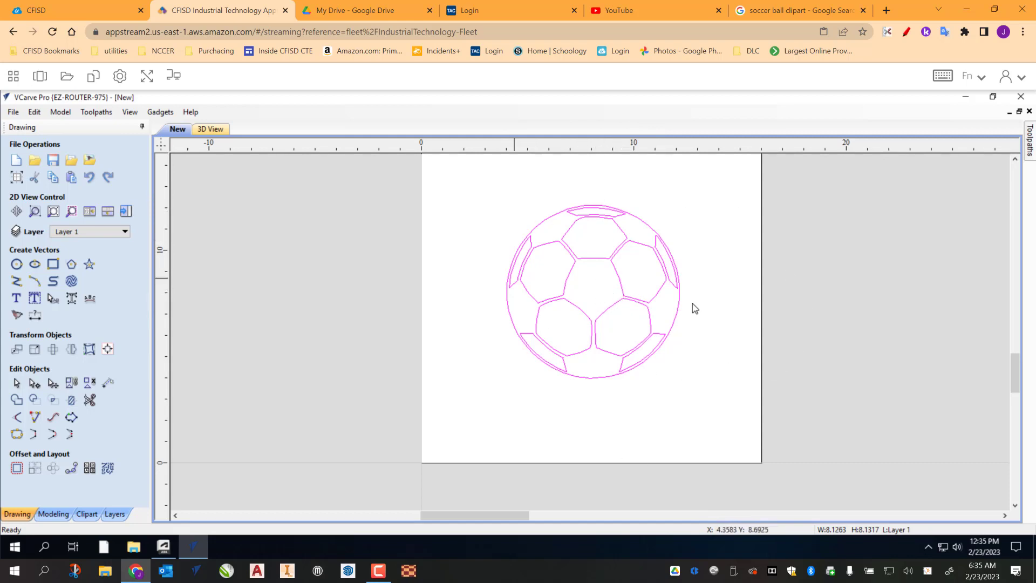
Save the drawing as a VCarve file in the My Drive folder, named with the surname followed by "p0 sample plasma cnc".
click(53, 162)
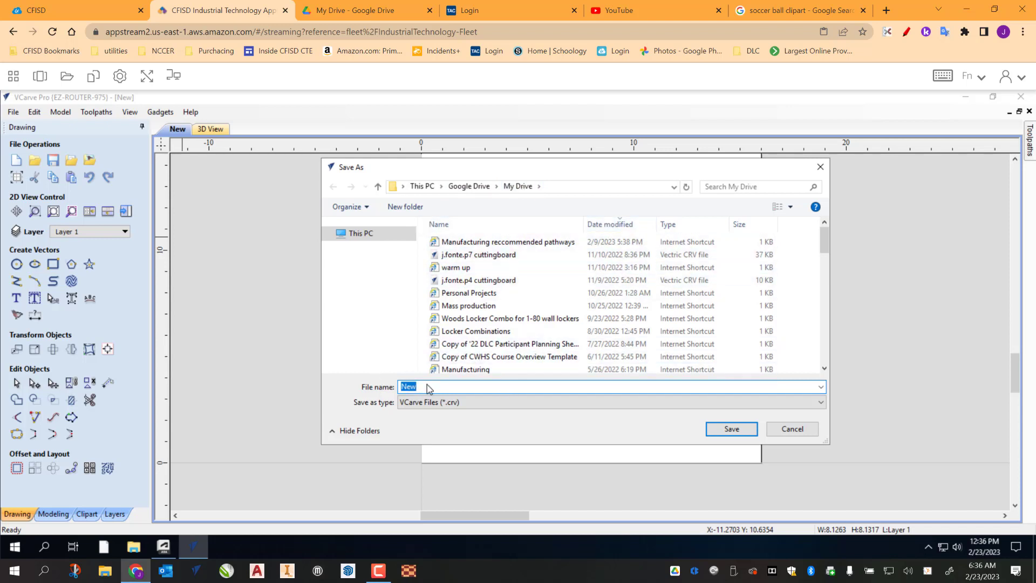
text(F)
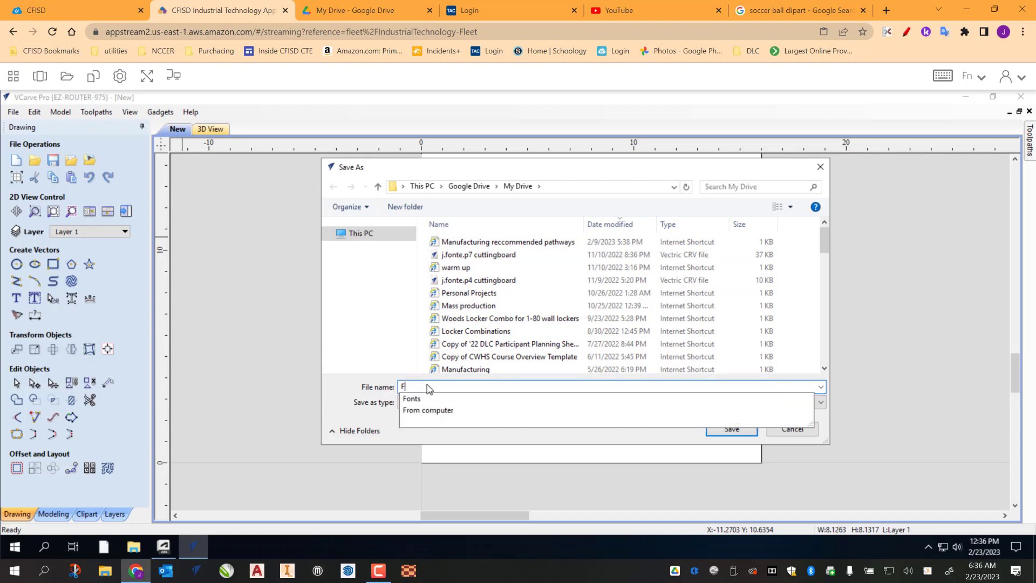
text(onte p0 sample plasma cnc)
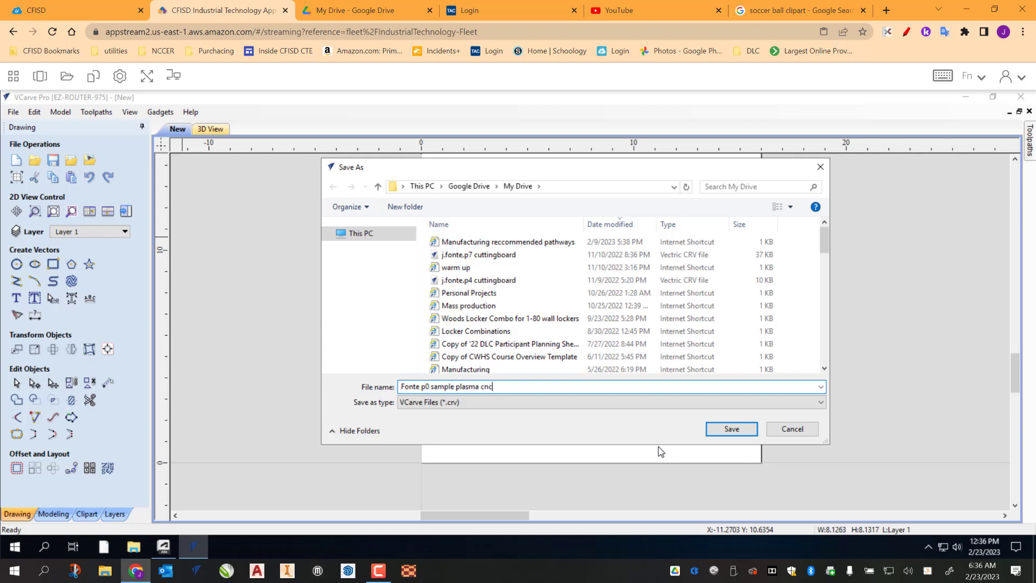
click(733, 429)
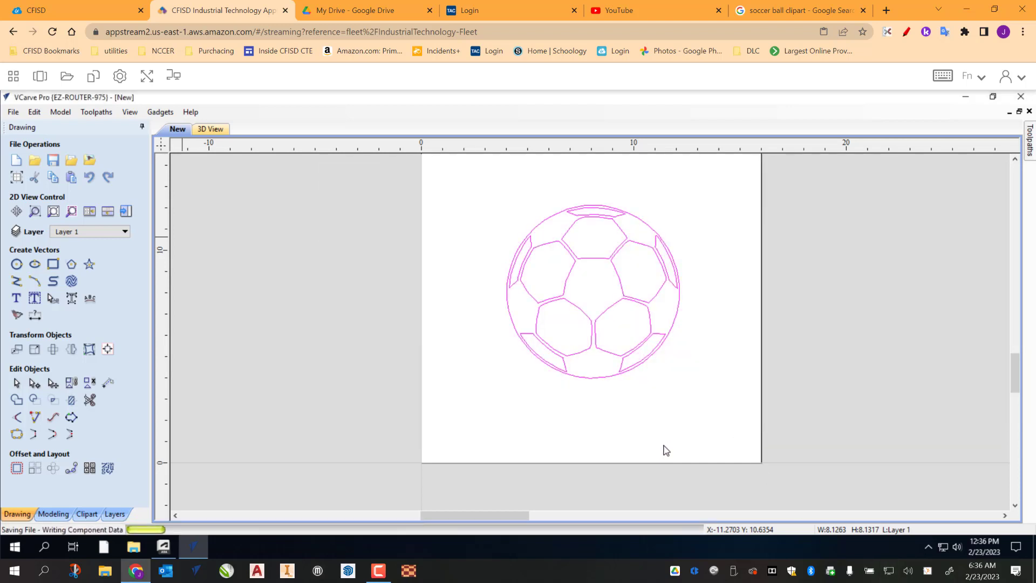